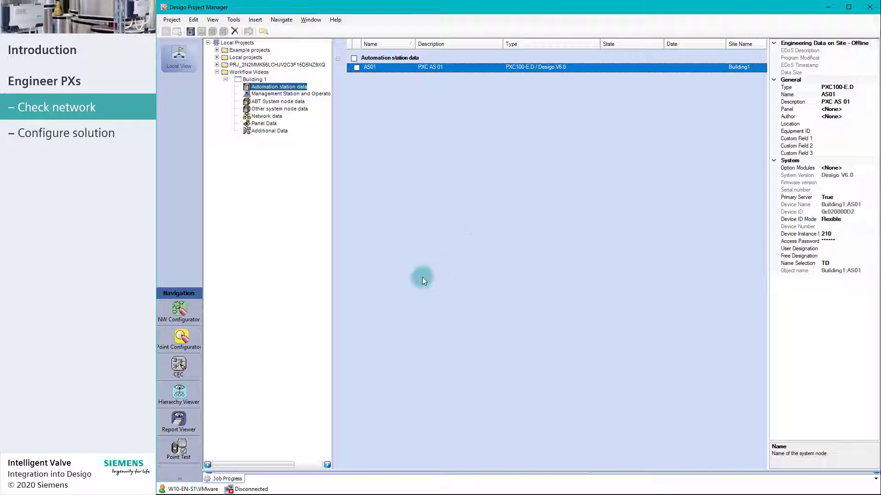
- Run the Building 1 network check in NW Configurator and confirm 0 errors and 0 warnings
click(197, 305)
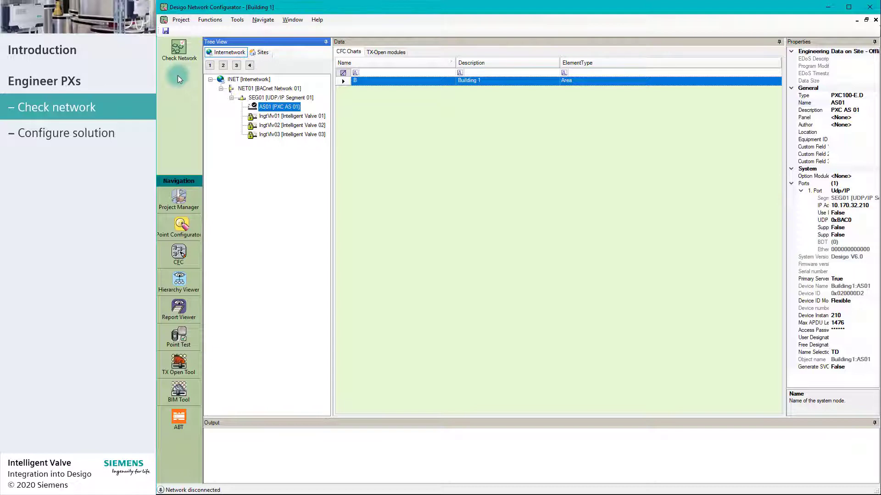
click(179, 75)
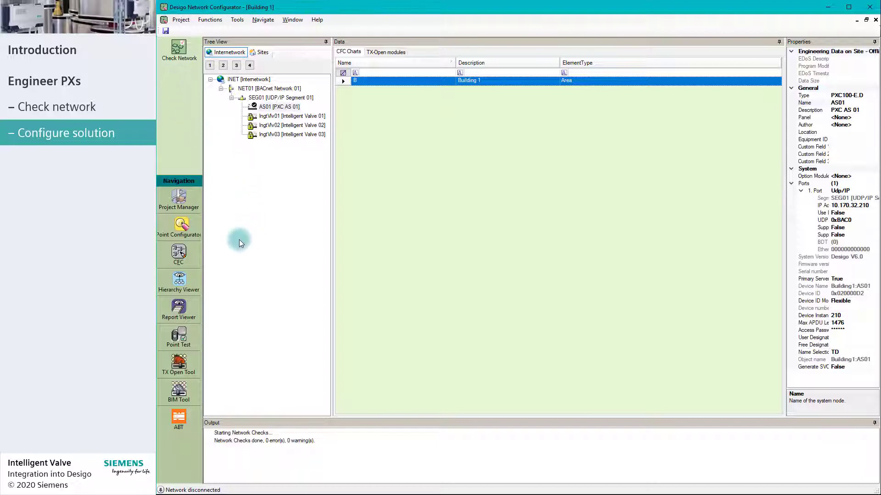
- In the CFC Charts hierarchy, expand Building 1 > Ventilation & air cond. and open the Ahu1 chart
key(alt+Tab)
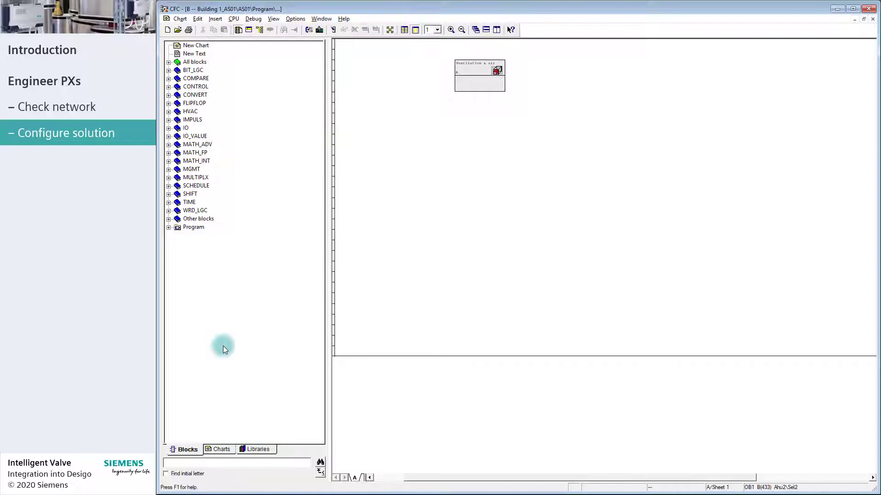
click(219, 449)
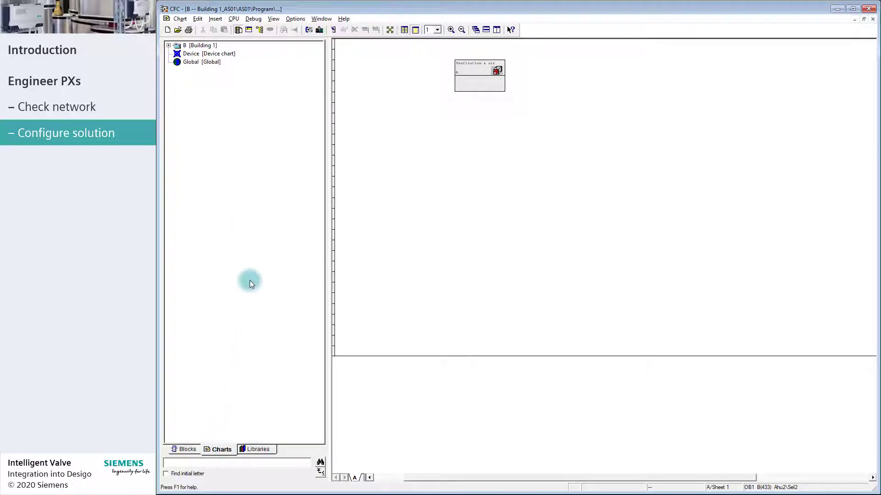
click(168, 45)
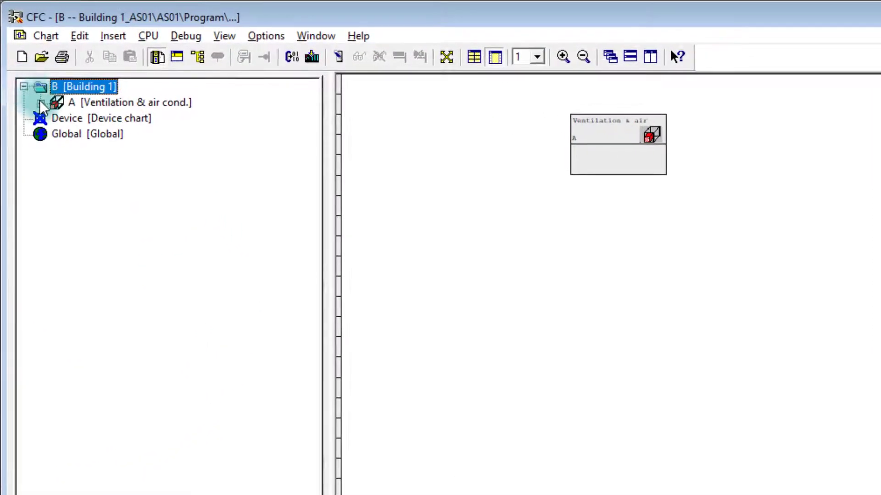
click(40, 103)
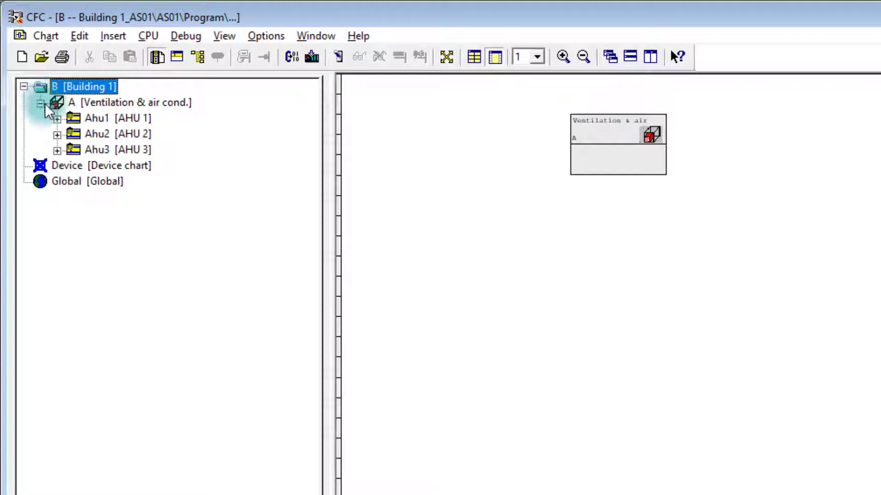
click(128, 118)
right_click(134, 118)
click(212, 130)
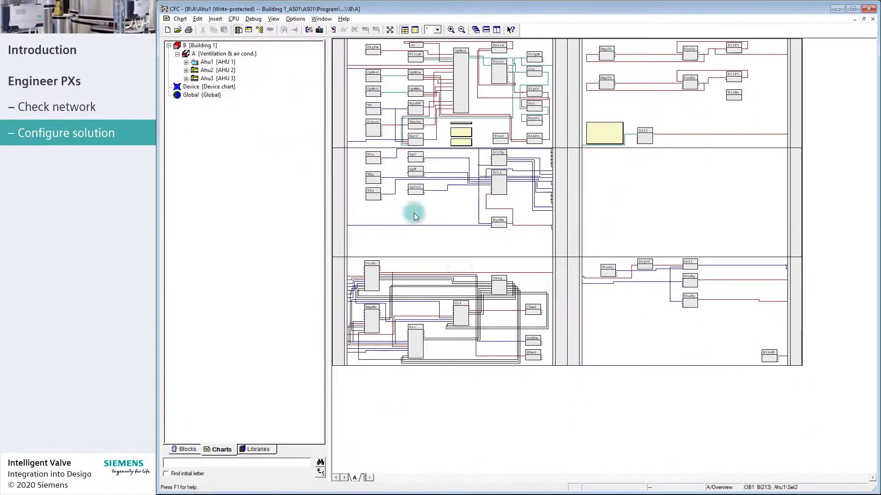
- Unlock the write-protected Ccl cooling coil compound and open its chart
right_click(468, 323)
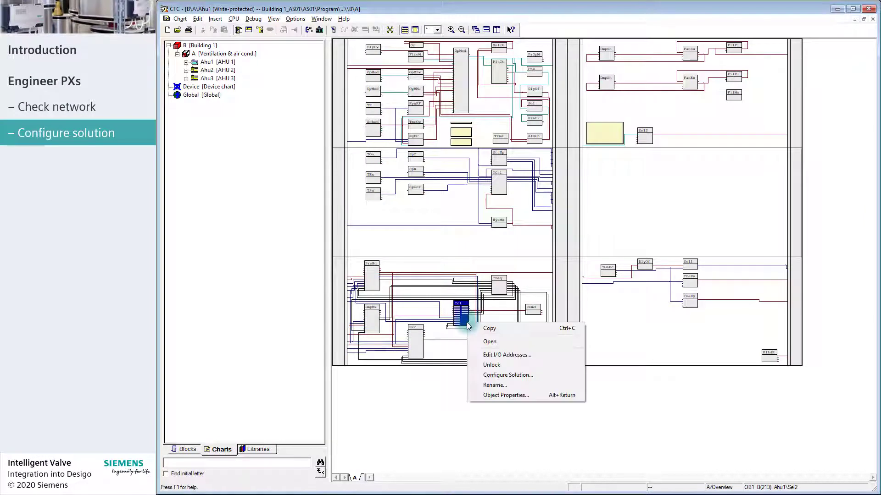
click(518, 366)
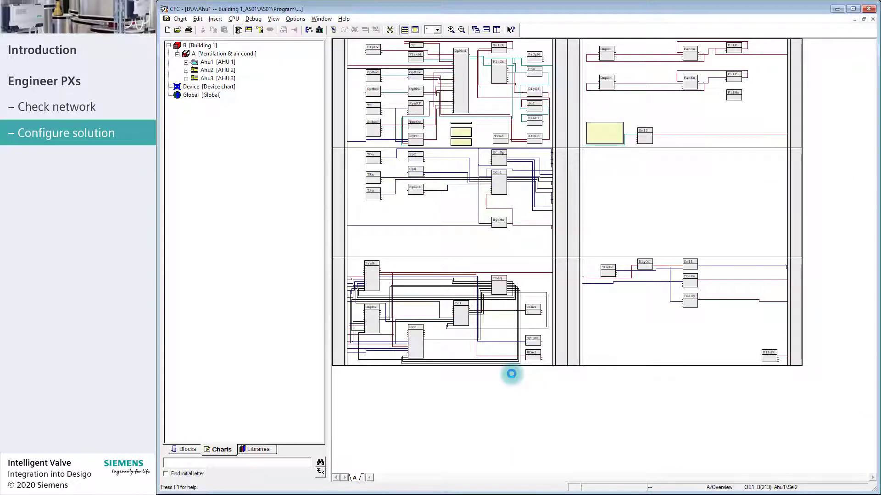
right_click(465, 321)
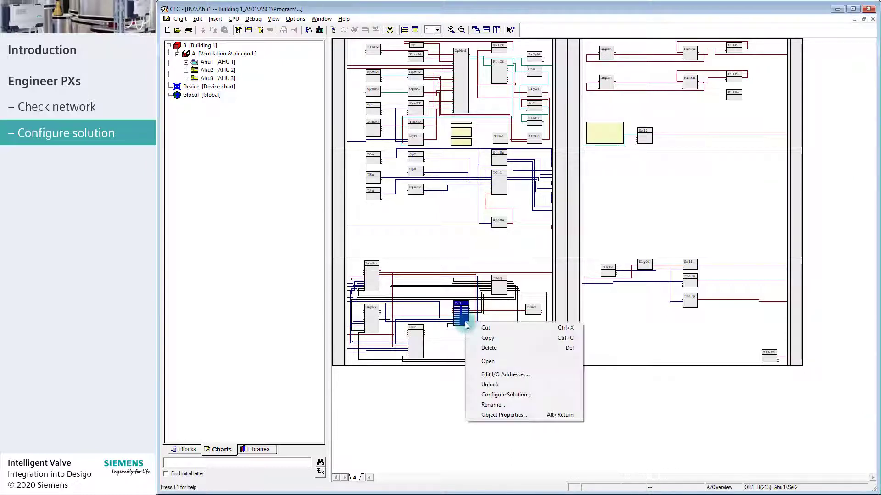
click(499, 362)
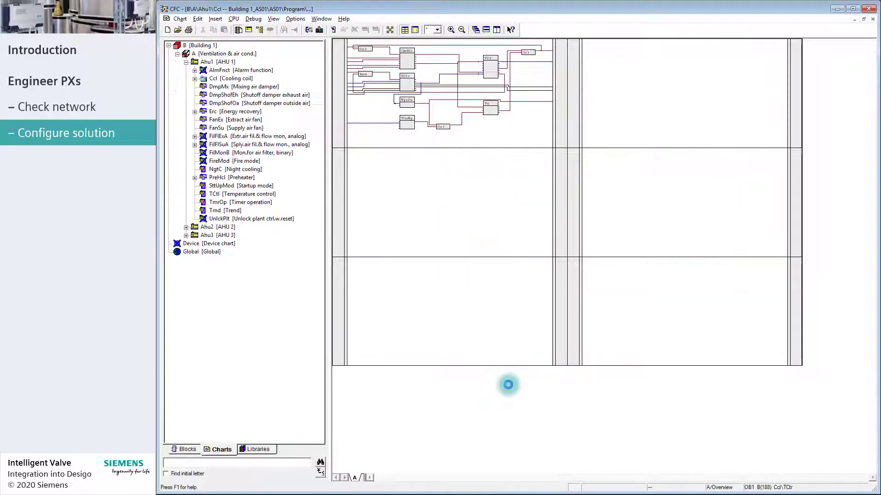
- Show the Ccl chart one sheet at a time and scroll right to Sheet 1's command value, controller, valve and pump blocks
click(416, 31)
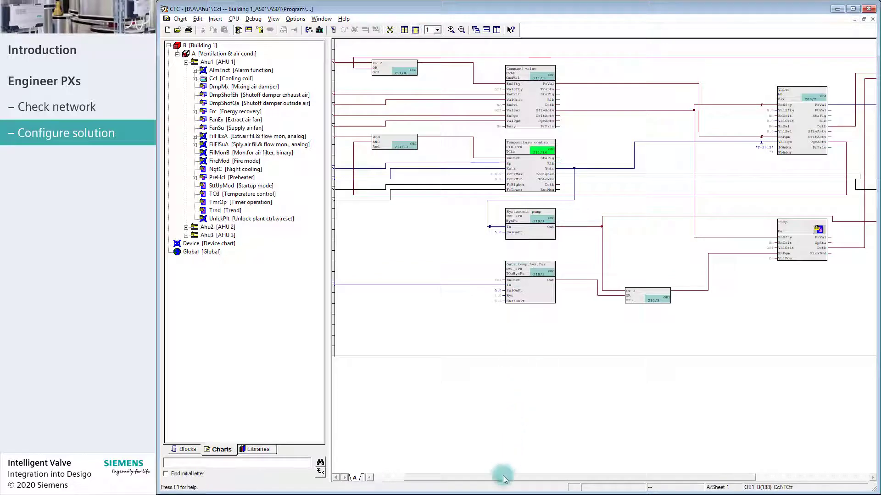
drag(503, 479, 599, 488)
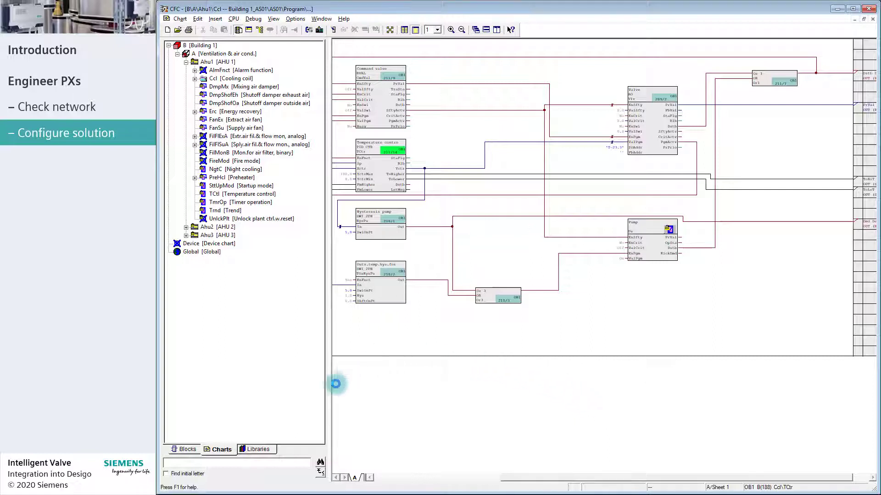
- Drag IngtVlv1 from CSS01 > U\Charts > UEqp > UtlUEqp onto Sheet 1 below the Pump block
click(260, 449)
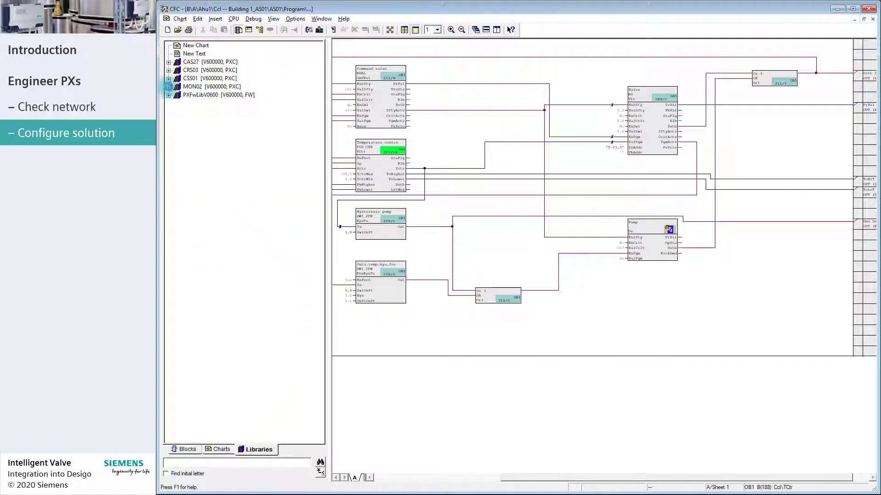
click(168, 78)
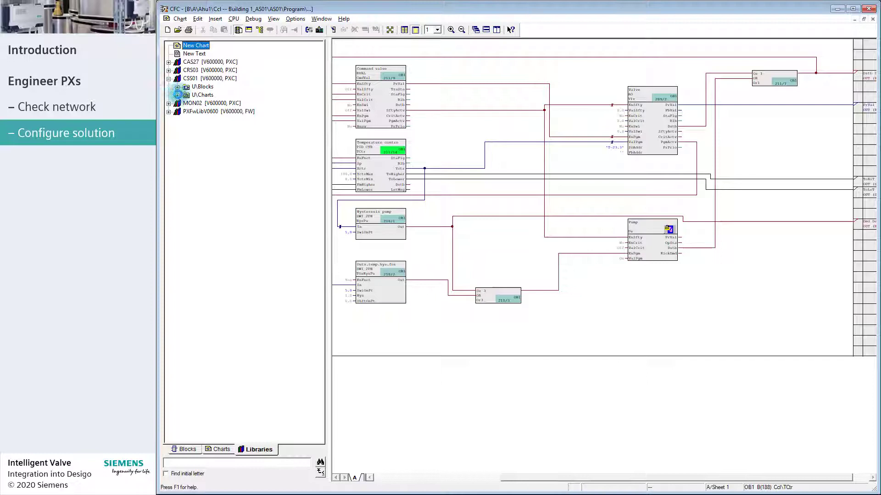
click(177, 95)
click(186, 103)
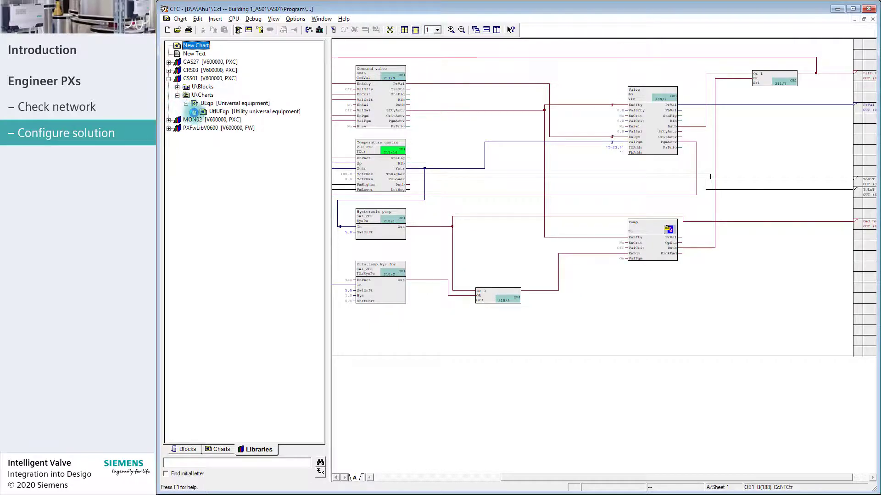
click(195, 112)
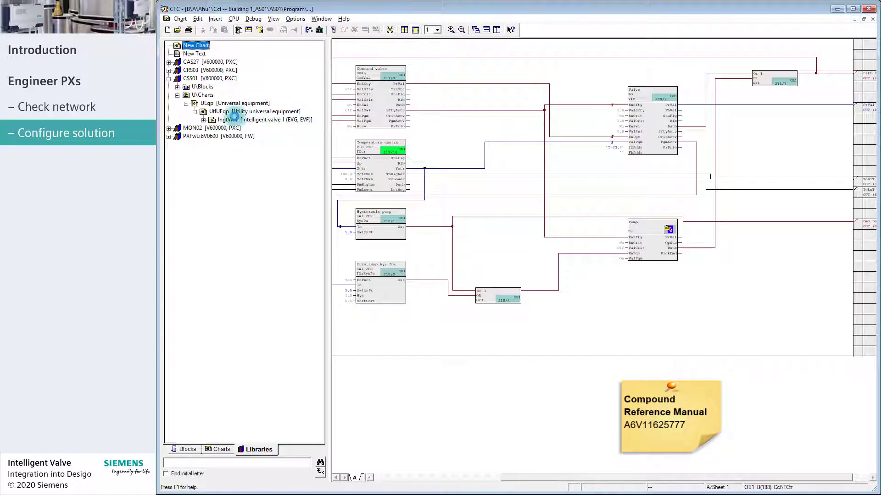
click(235, 118)
drag(235, 118, 644, 315)
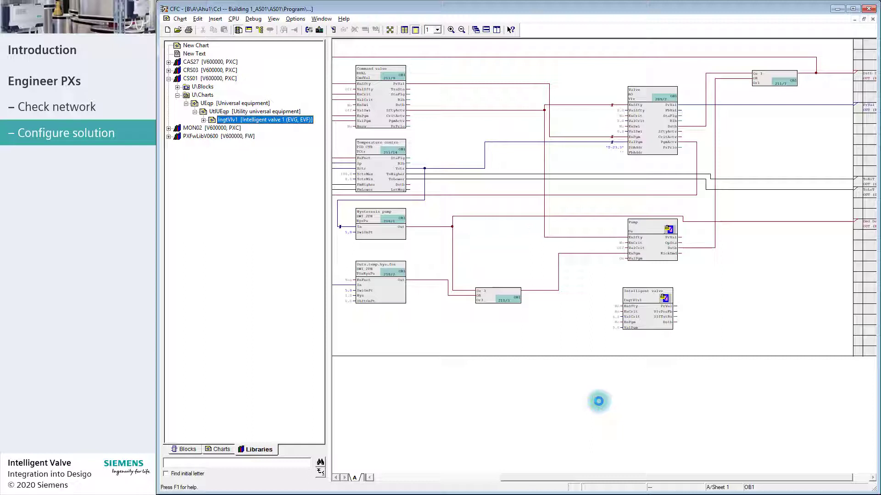
- Open the I/O Address Editor from the Intelligent valve block and sort it by TD designation
click(658, 326)
right_click(658, 326)
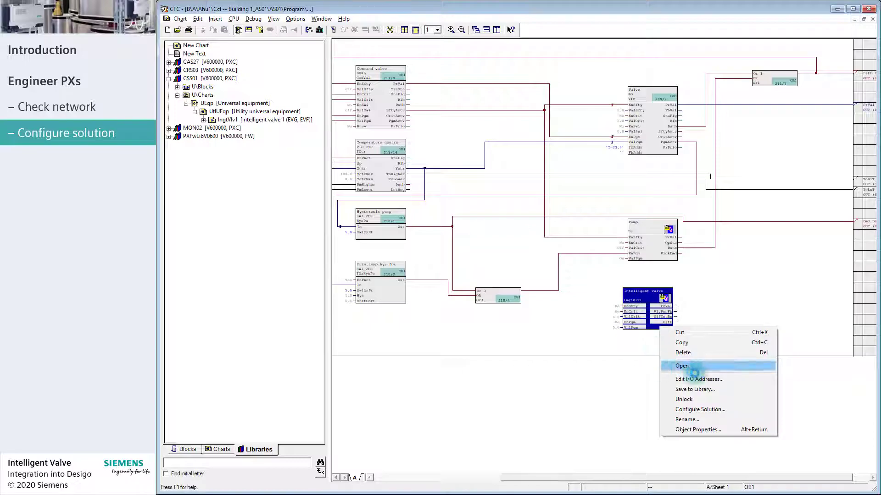
click(729, 379)
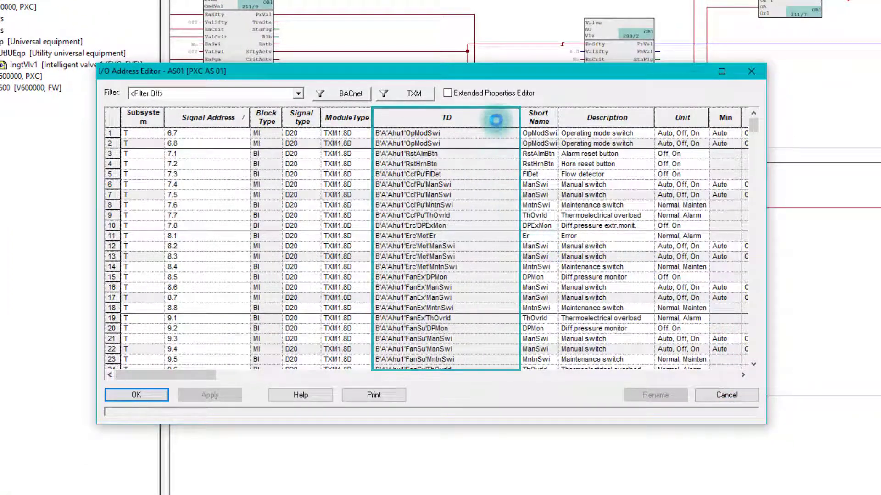
click(496, 120)
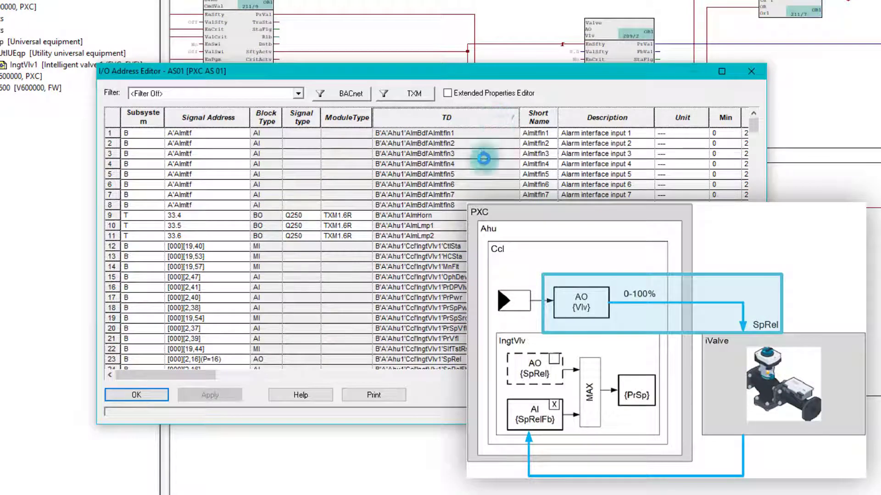
scroll(144, 216, down, 11)
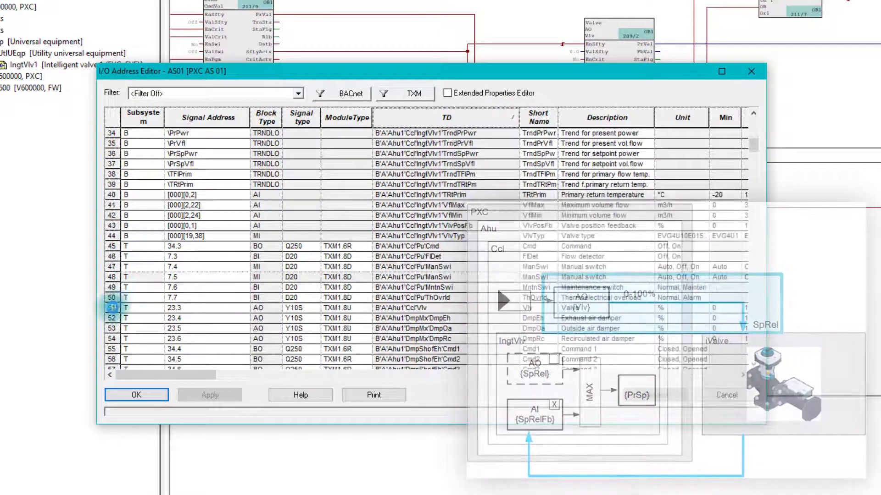
- Set row 51's Valve point to subsystem B (BACnet) with signal address [000][2,16](P=16)
click(111, 308)
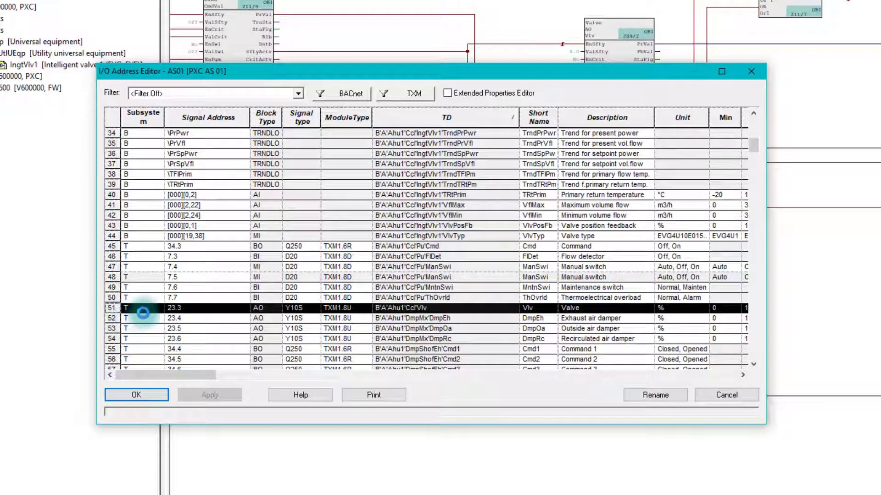
click(156, 308)
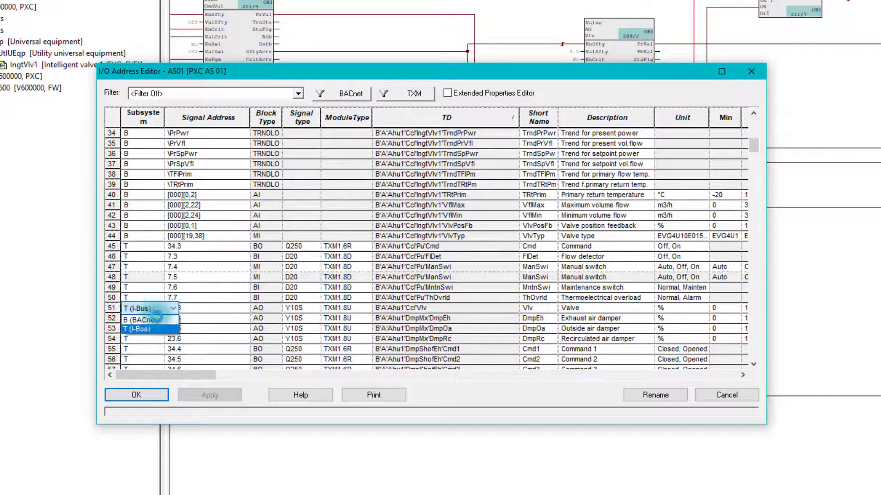
click(144, 319)
click(195, 307)
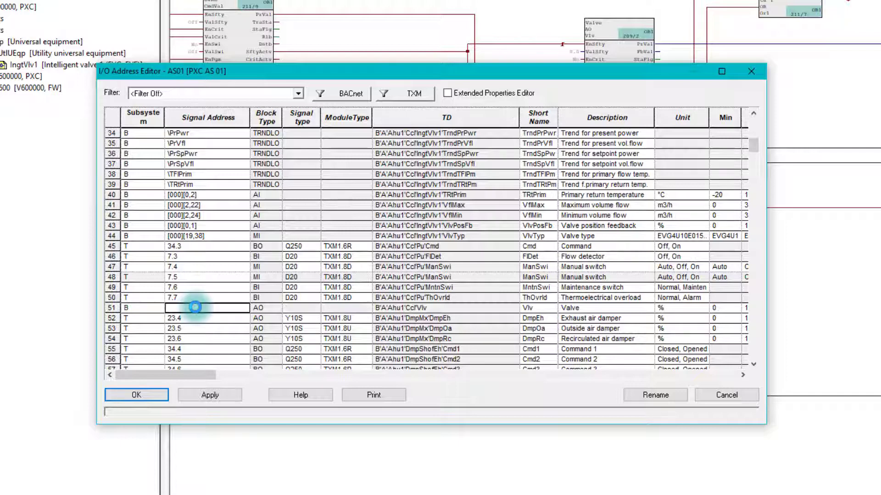
text([000][2,16](P=16))
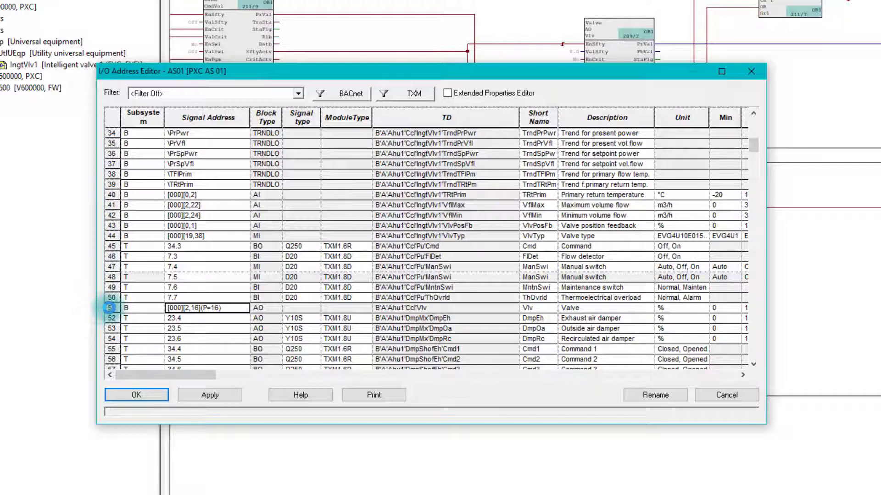
- Select rows 12 through 51 of the I/O address table
click(111, 308)
scroll(132, 294, up, 2)
scroll(132, 294, up, 9)
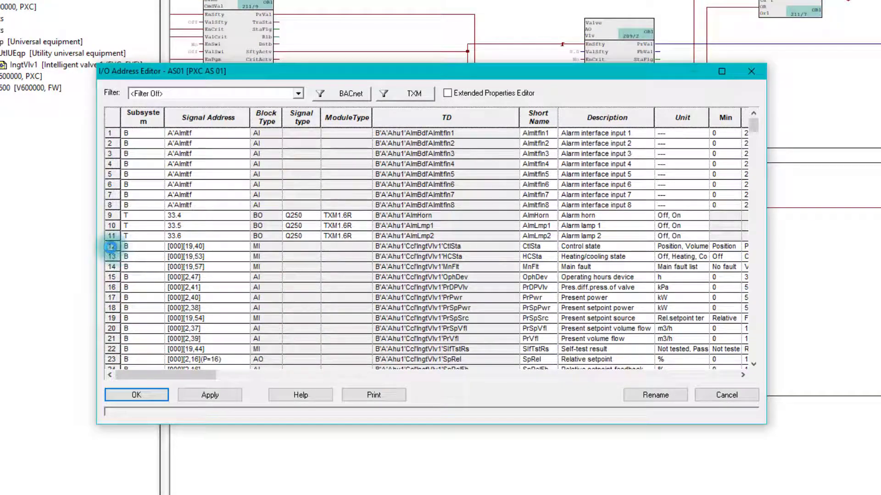
shift+click(110, 247)
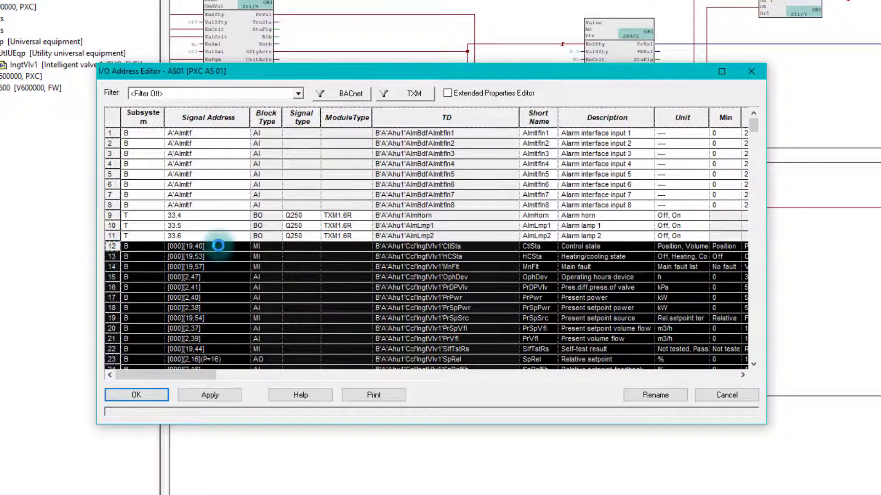
- Find and replace 000 with 220 in the selected addresses, then close the editor with OK
right_click(219, 246)
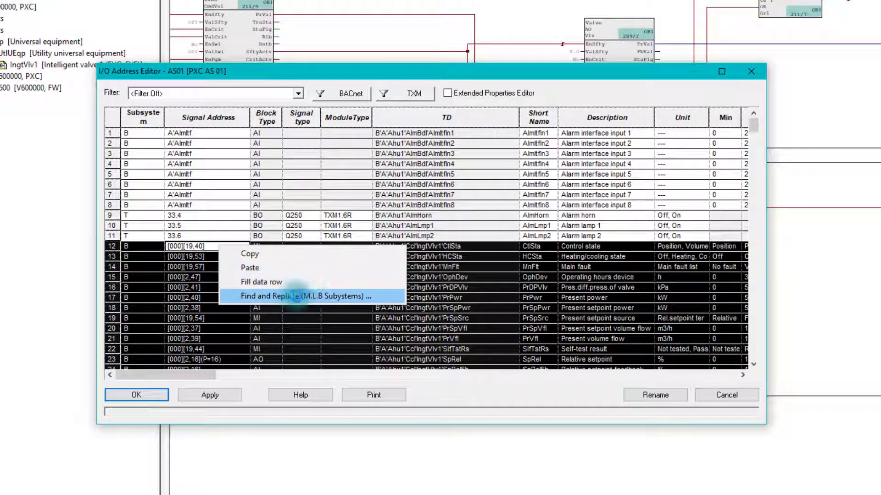
click(338, 296)
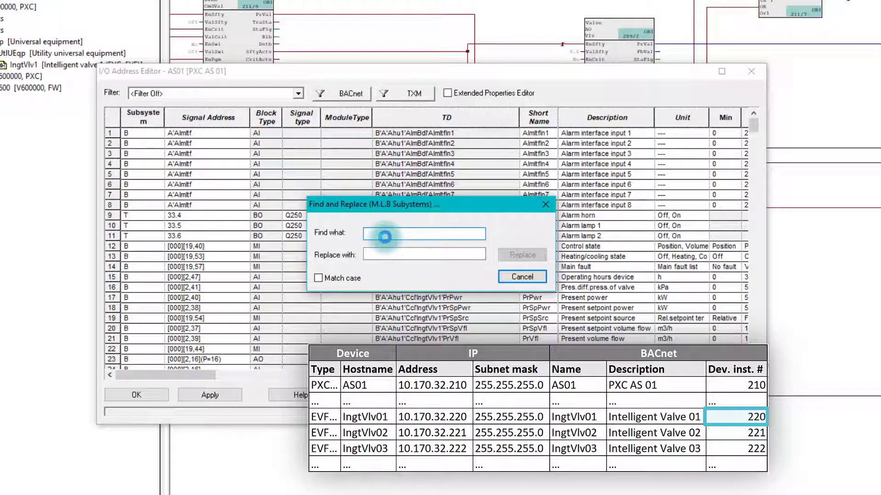
text(000)
key(Tab)
text(220)
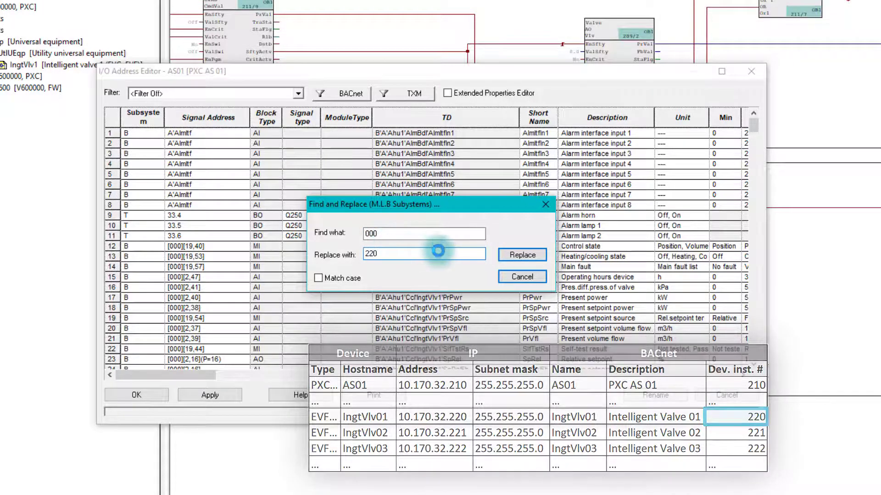
click(528, 250)
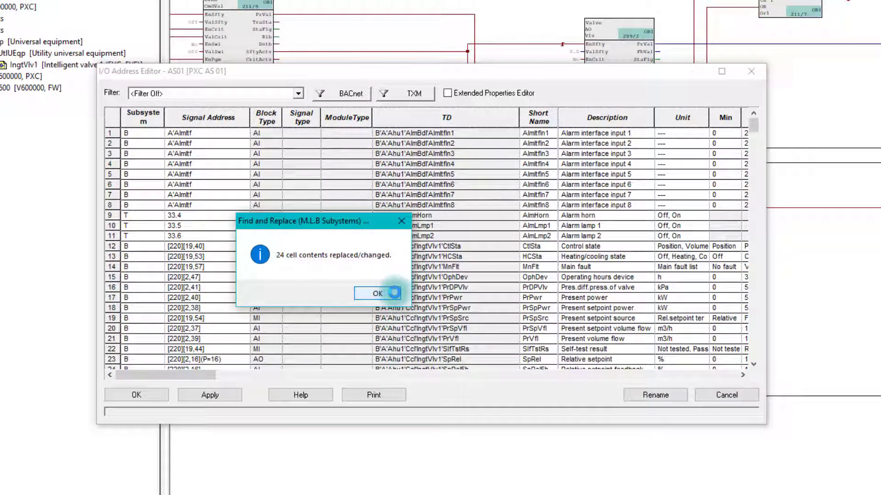
click(393, 292)
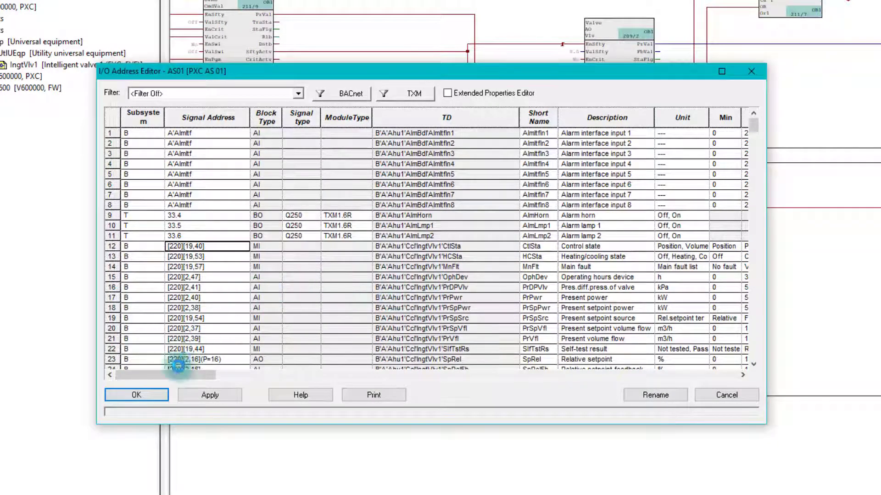
click(136, 395)
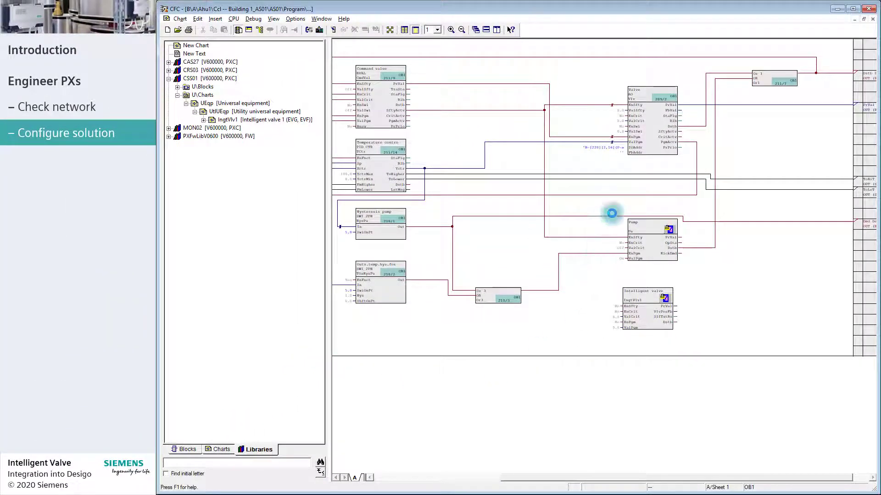
- Change the Valve block's Slpe parameter from 100 to 1 in Object Properties
right_click(660, 151)
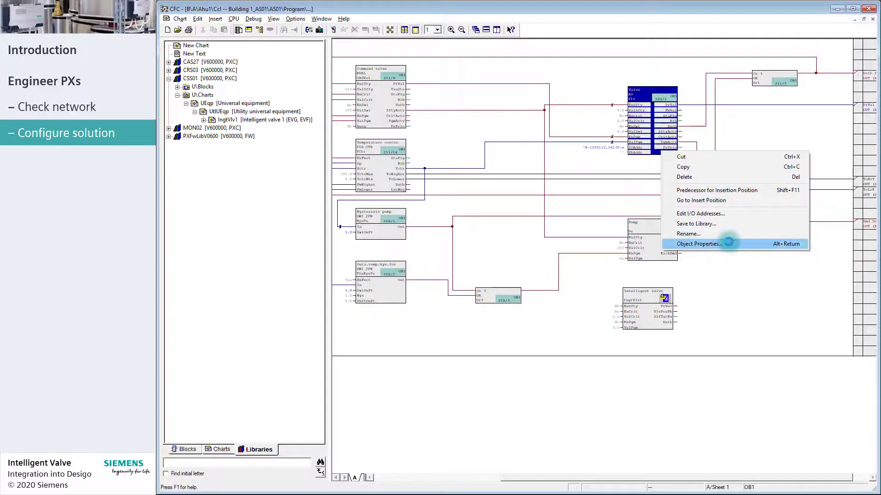
click(728, 241)
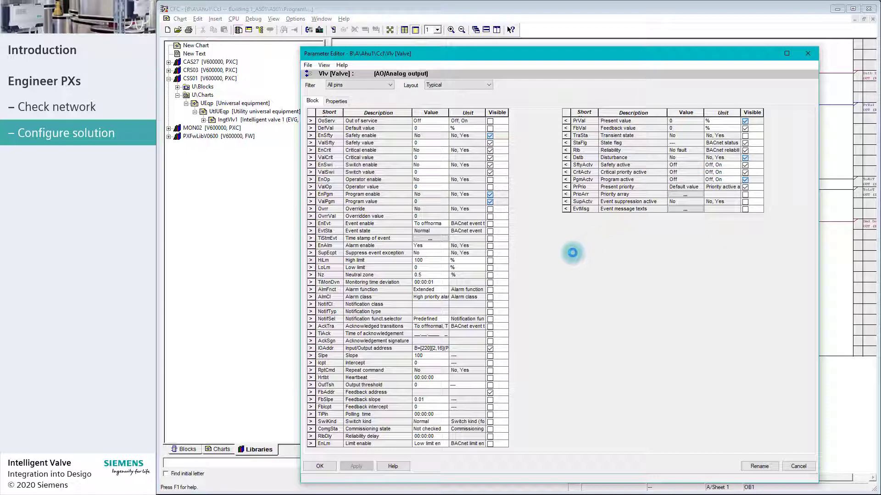
double_click(419, 356)
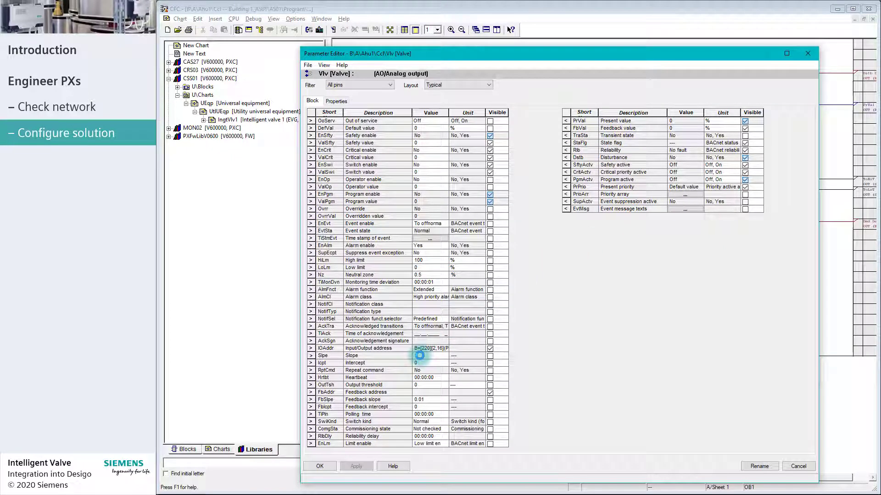
text(1)
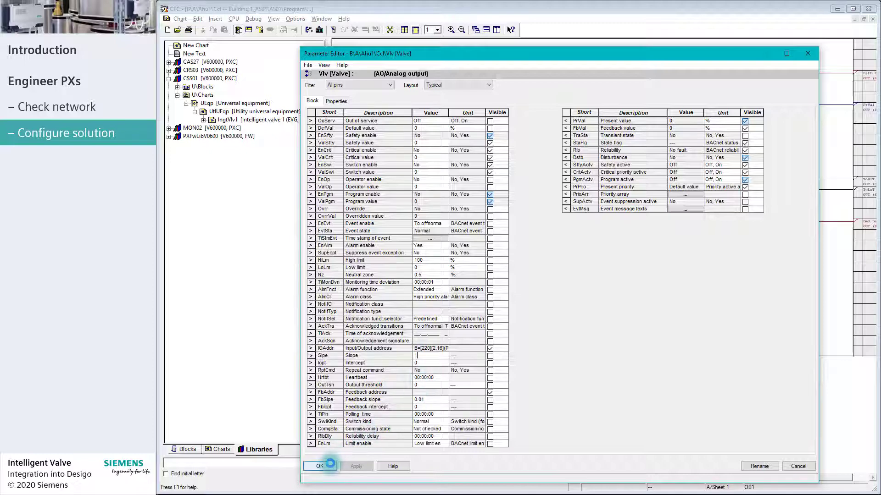
click(330, 465)
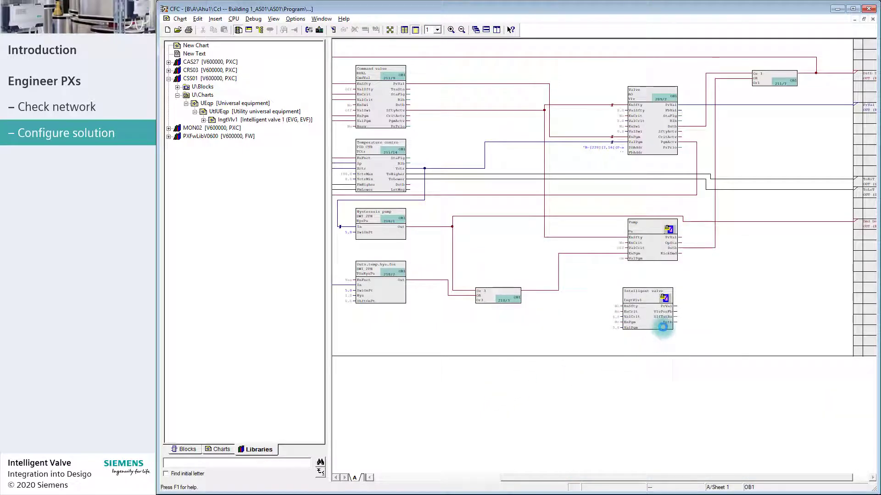
- In the Intelligent valve's Configure Solution dialog, uncheck SpRel, TotHEngy and TotHVfl
right_click(662, 327)
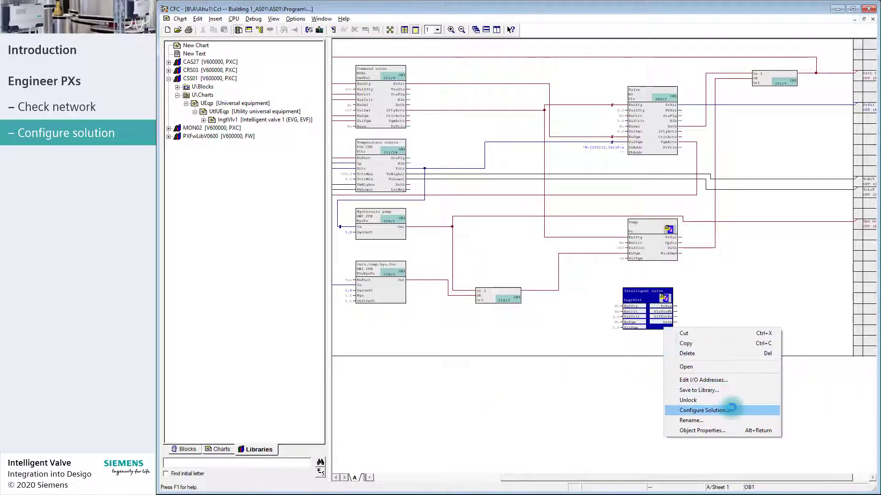
click(729, 409)
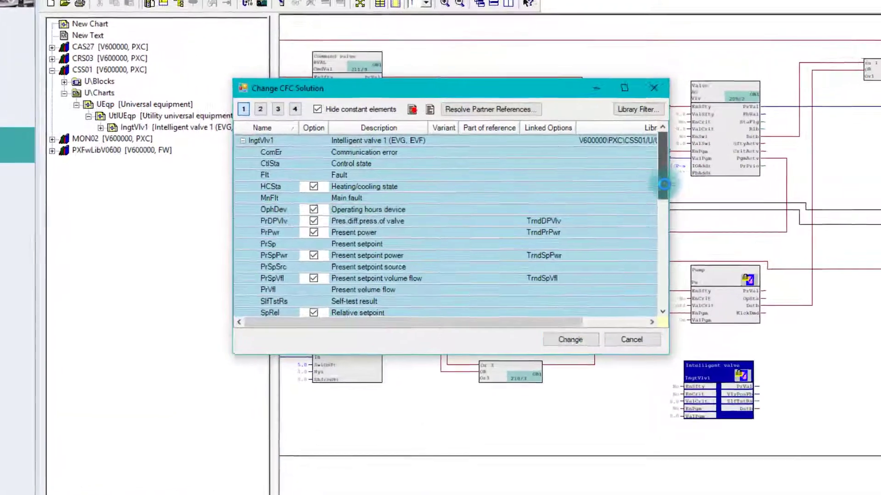
drag(607, 155, 607, 192)
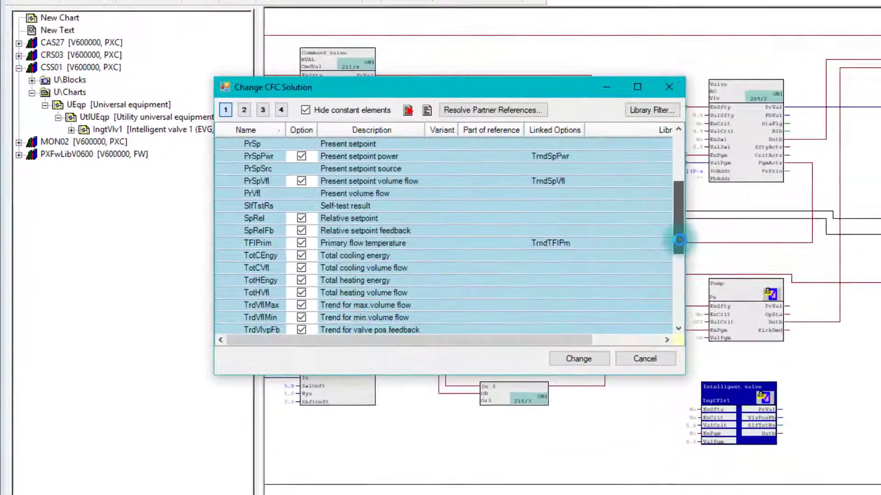
drag(679, 240, 679, 260)
click(303, 169)
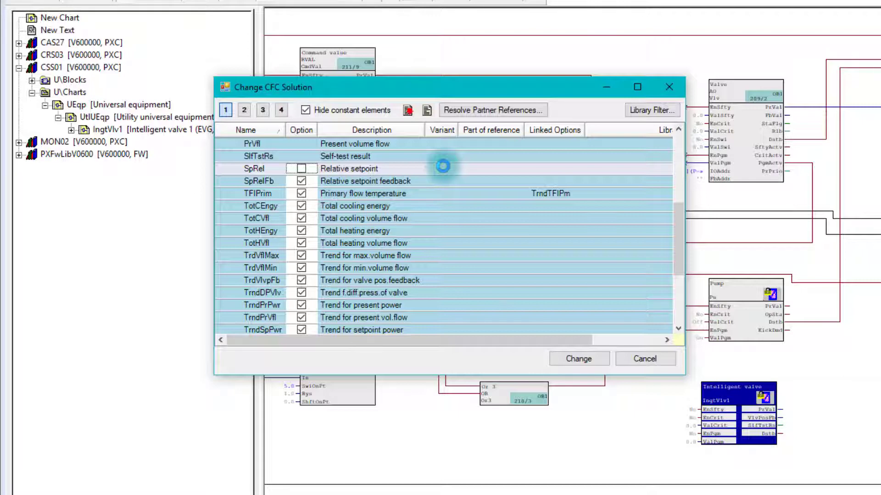
click(299, 229)
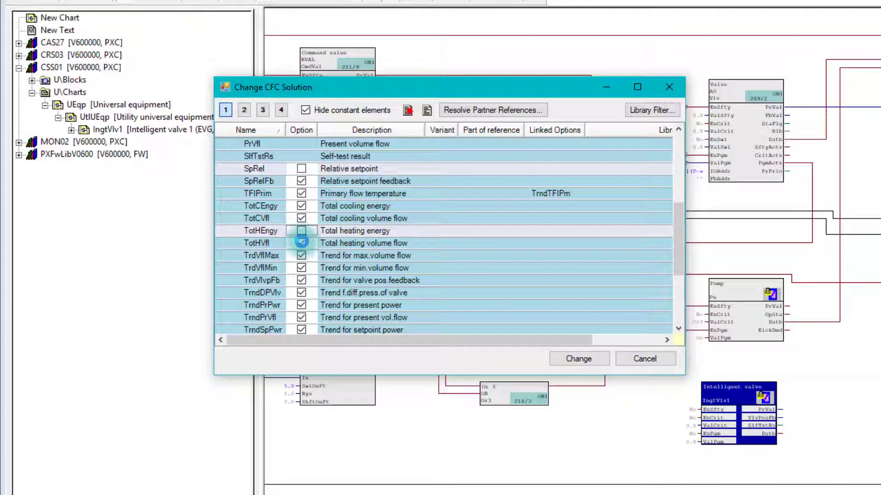
click(301, 241)
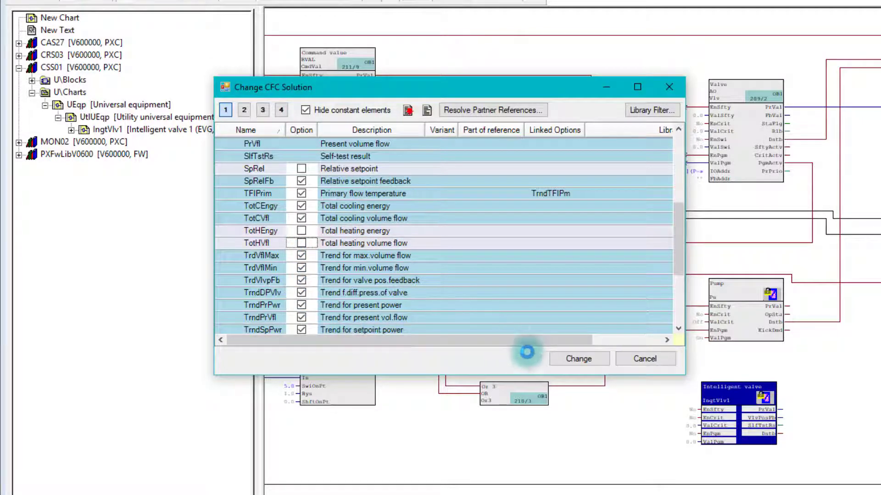